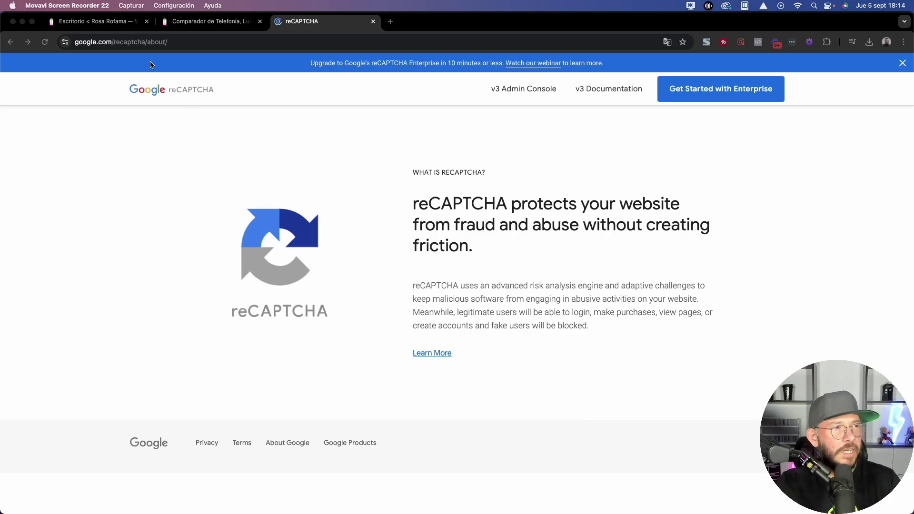
In the WordPress dashboard, search the plugin directory for Advanced Google reCaptcha, and install and activate the WebFactory Ltd plugin
click(105, 23)
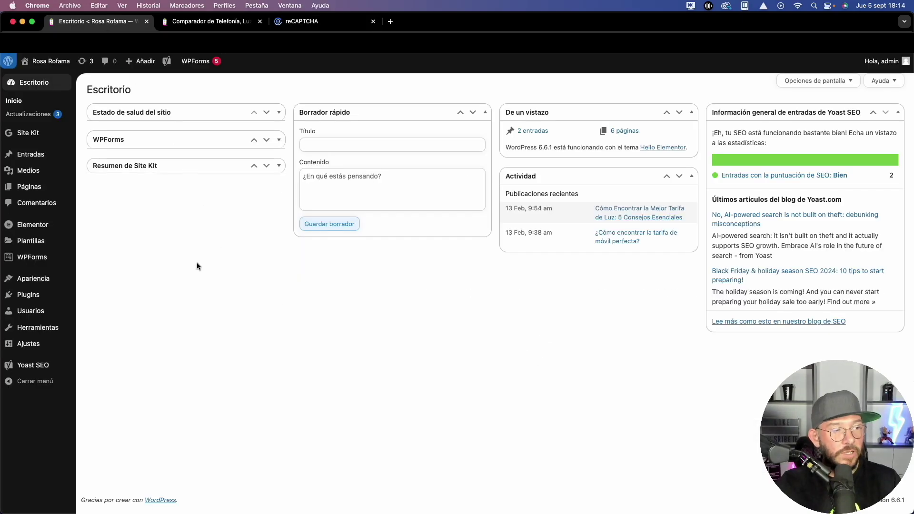
mouse_move(36, 298)
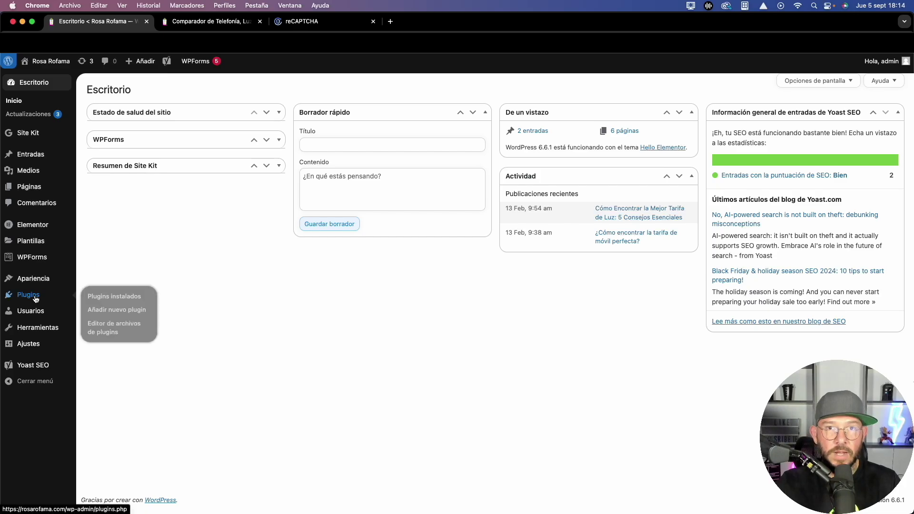
click(34, 298)
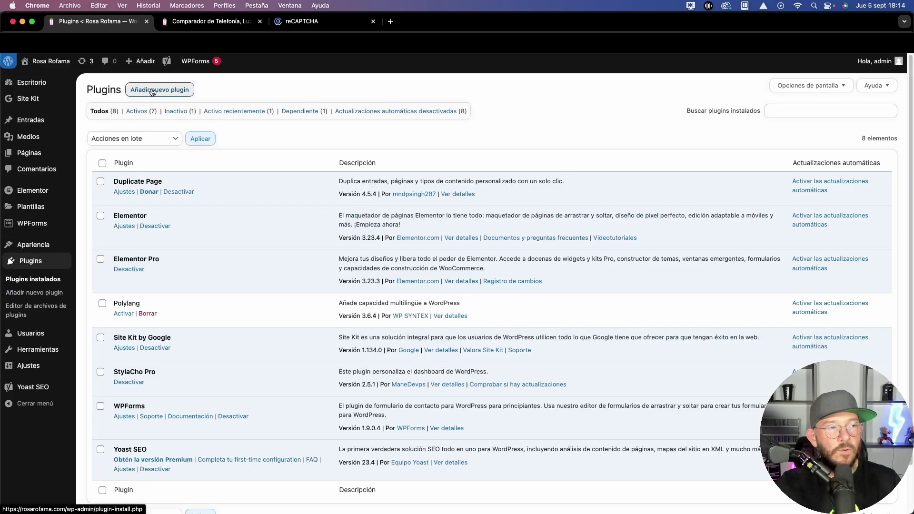
click(152, 92)
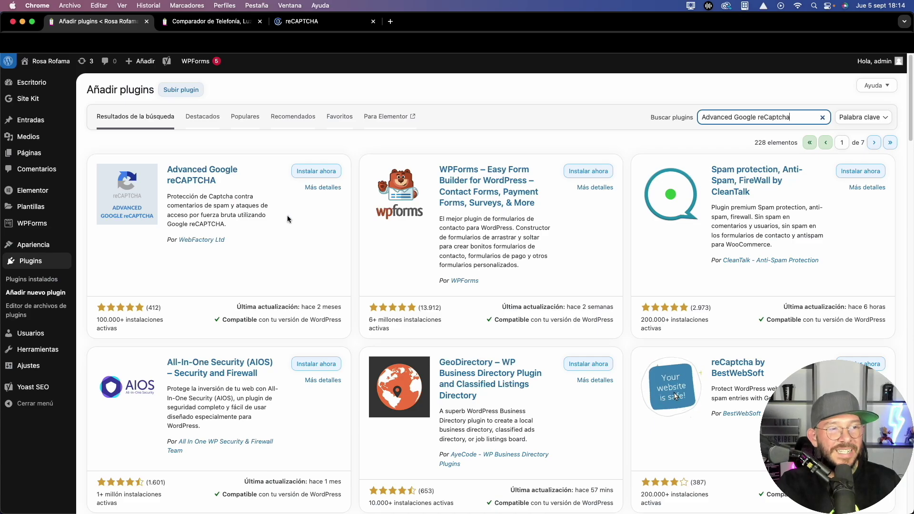
click(316, 173)
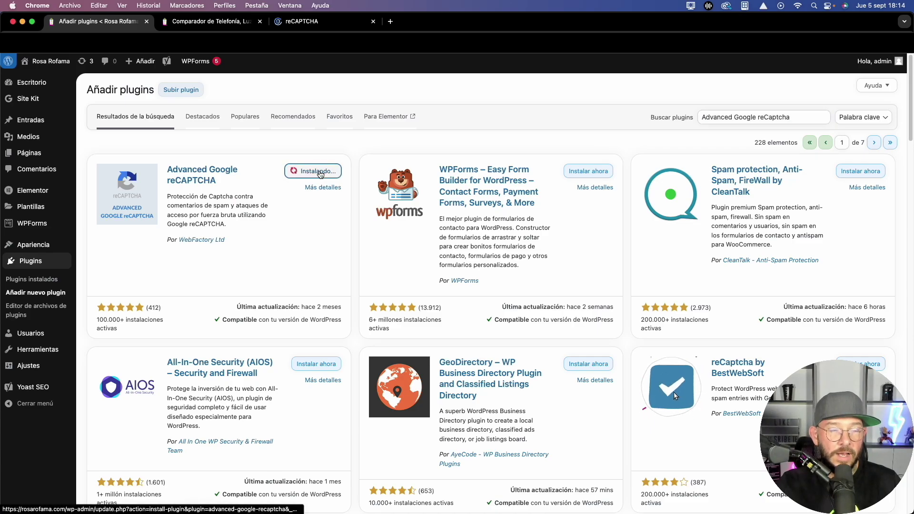
click(327, 173)
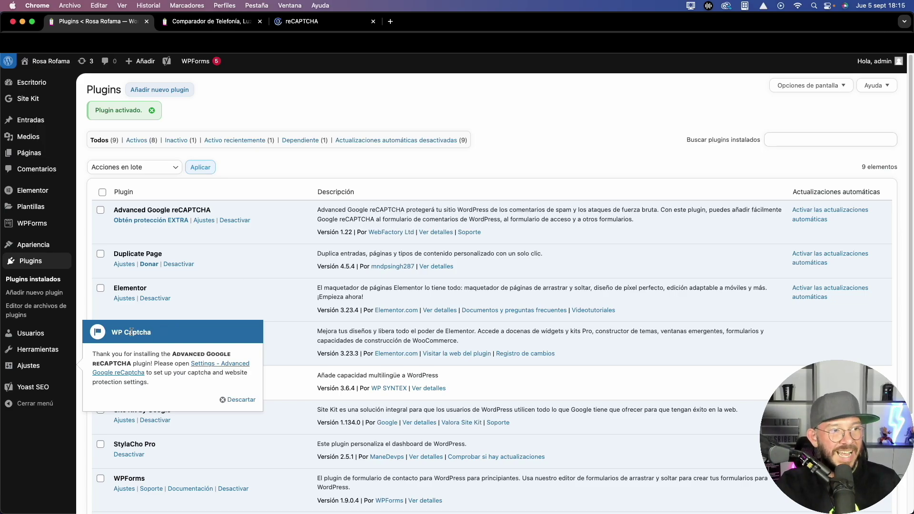
Open the Advanced Google reCAPTCHA settings, dismissing the licence offer, and select Google reCAPTCHA v3 as the captcha type
click(209, 365)
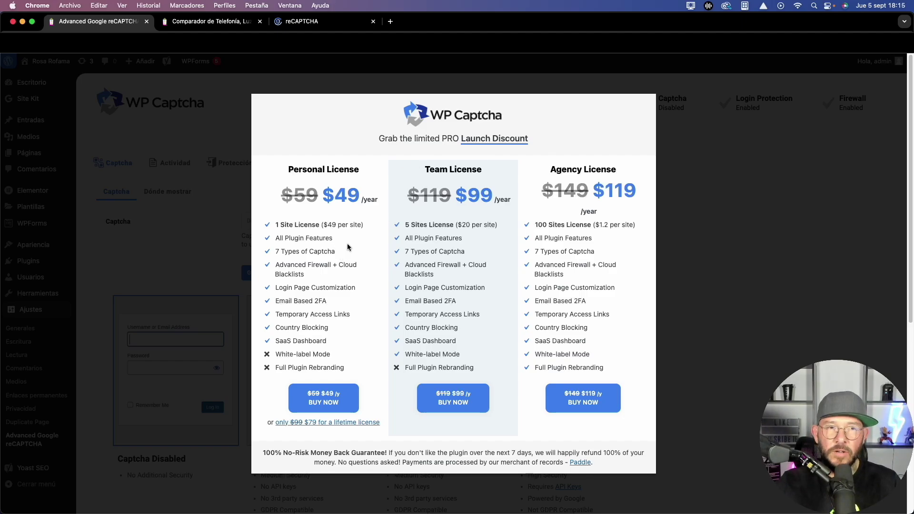
click(760, 204)
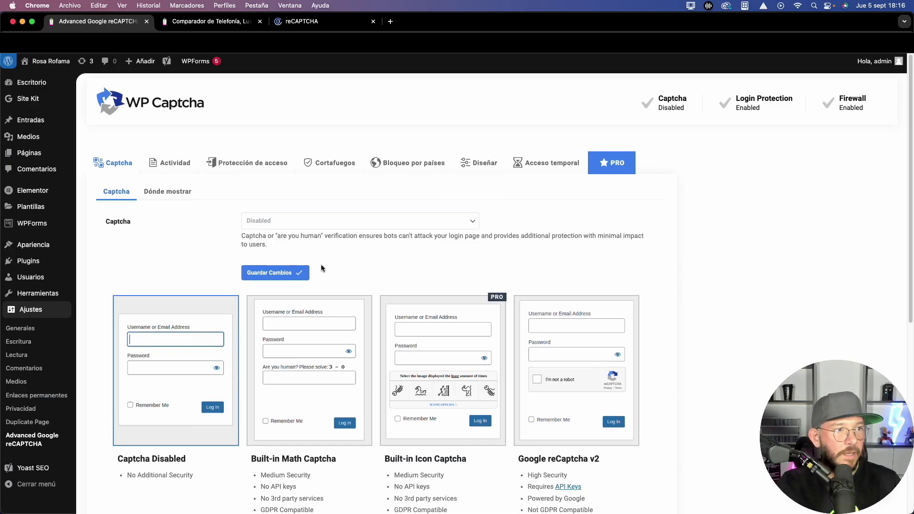
scroll(321, 268, down, 3)
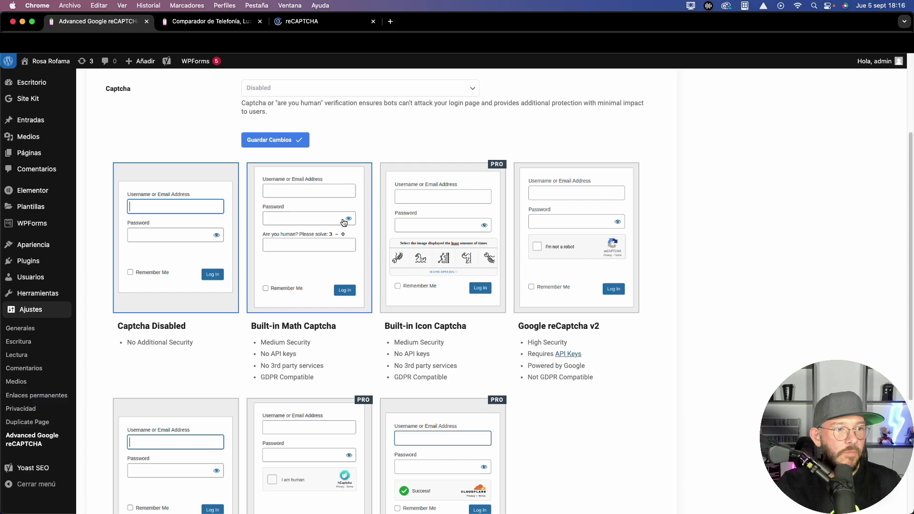
scroll(352, 267, down, 2)
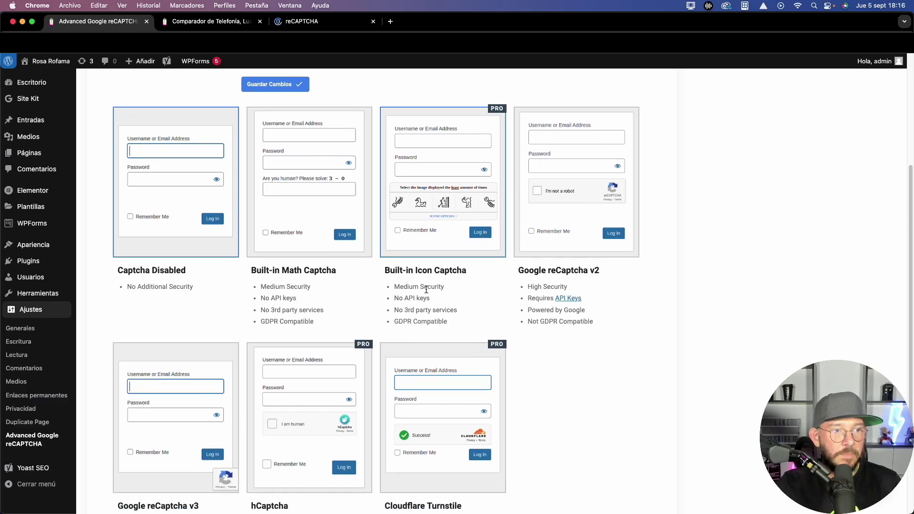
scroll(419, 285, down, 3)
scroll(428, 293, down, 1)
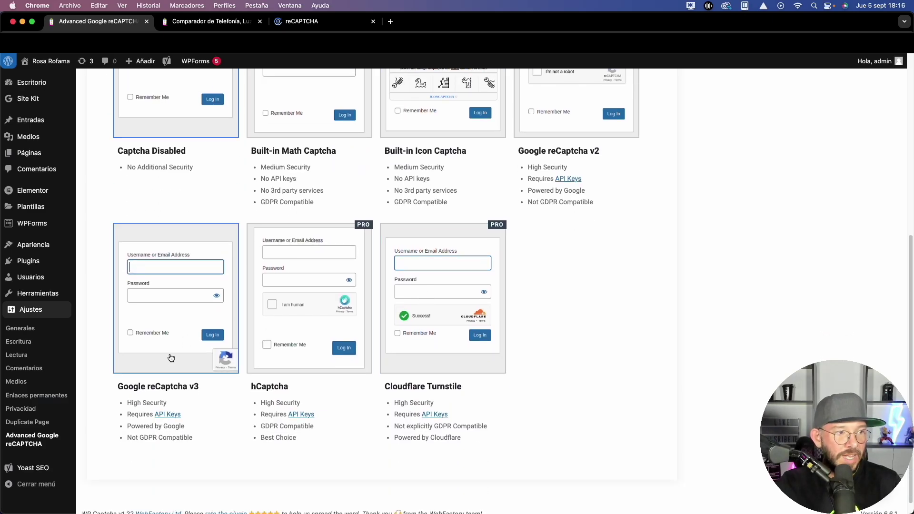
click(184, 280)
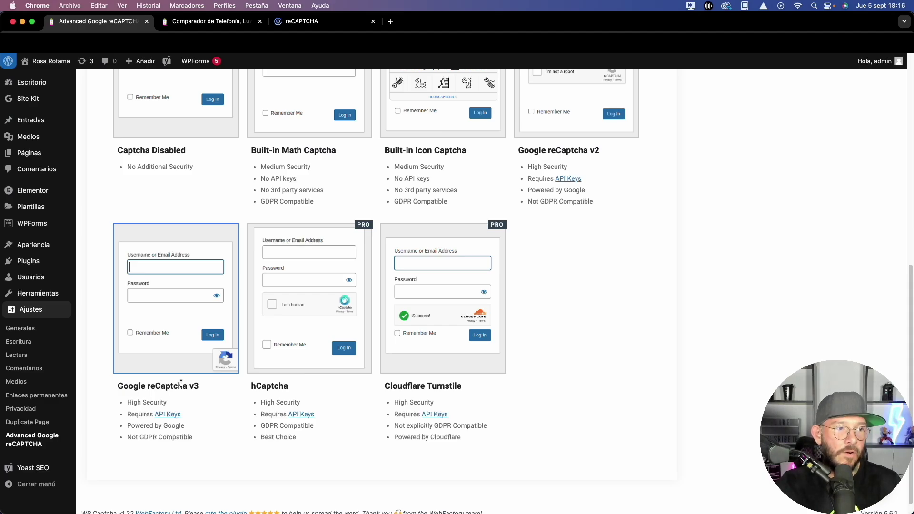
scroll(181, 383, up, 8)
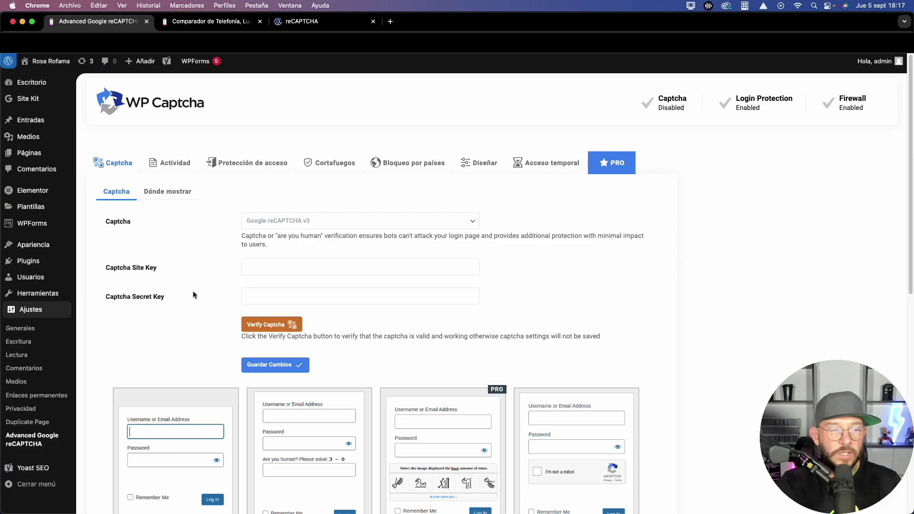
scroll(194, 294, down, 8)
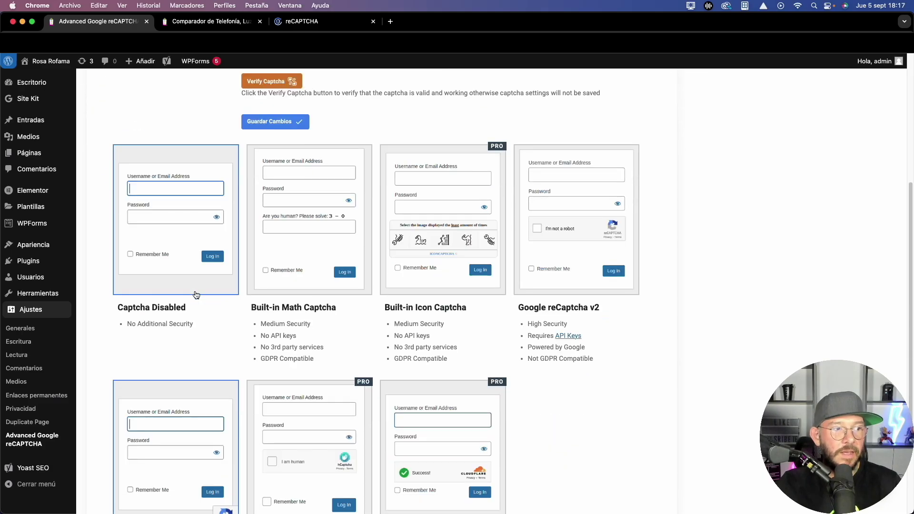
scroll(196, 295, up, 8)
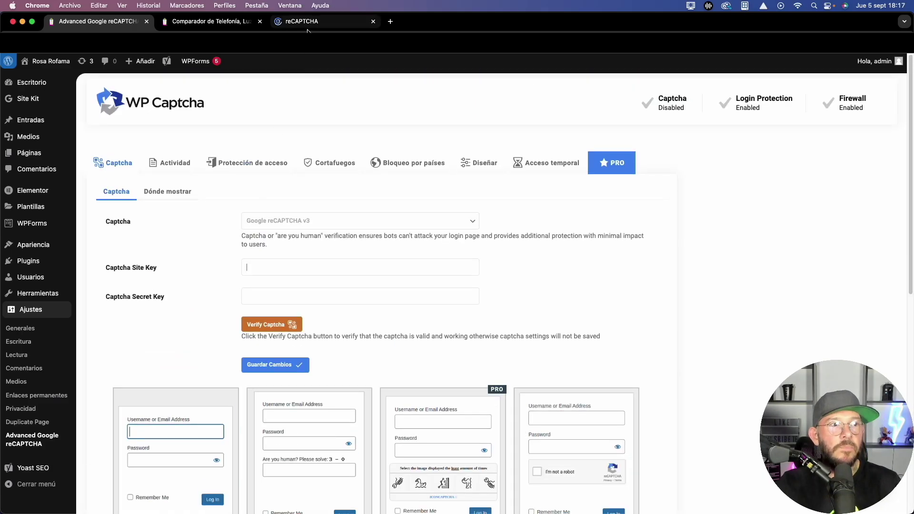
Switch to the Google reCAPTCHA site, open the v3 admin console and start registering a new website labelled RosaRofama
click(339, 27)
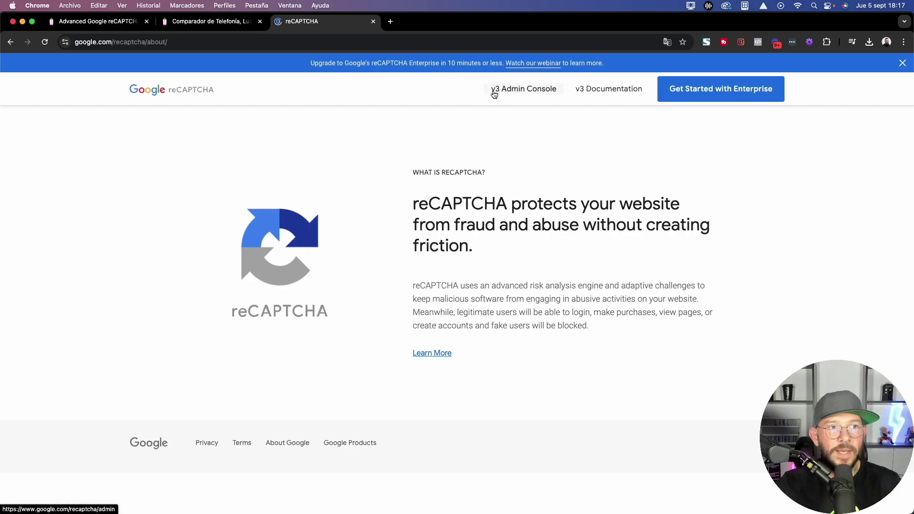
click(527, 94)
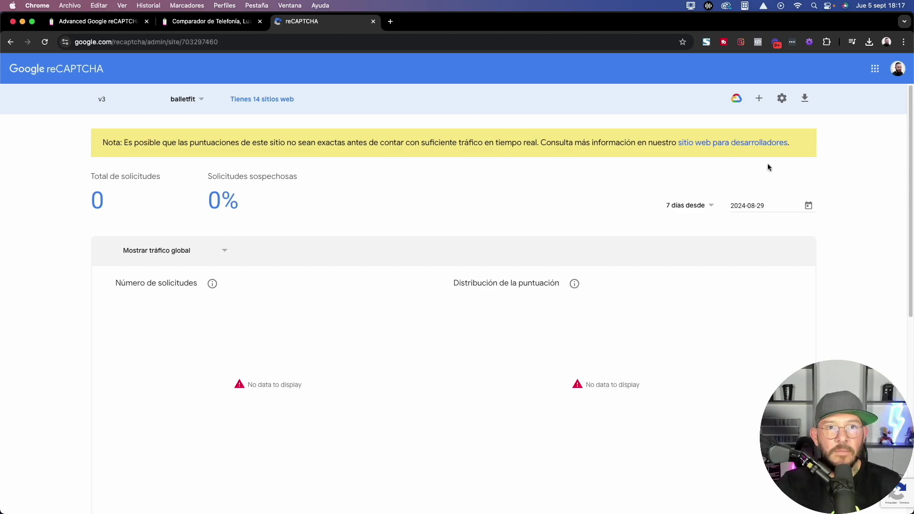
click(760, 100)
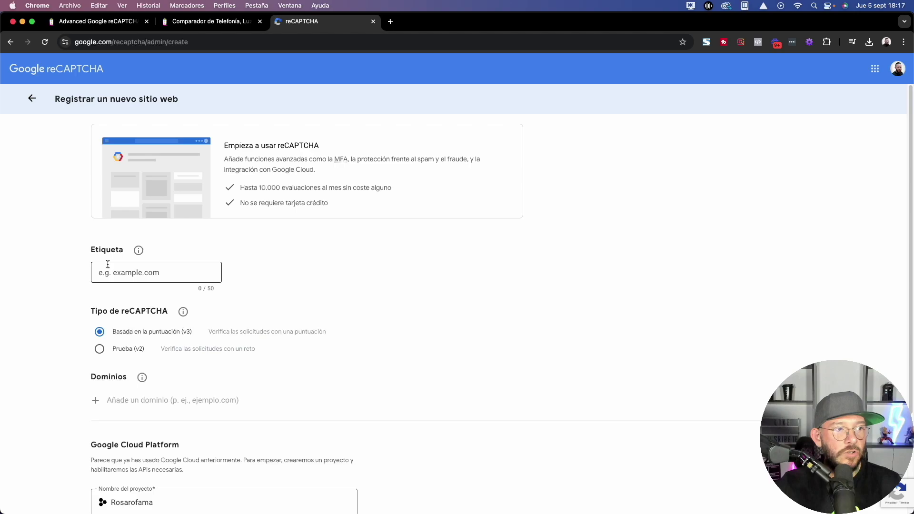
click(126, 272)
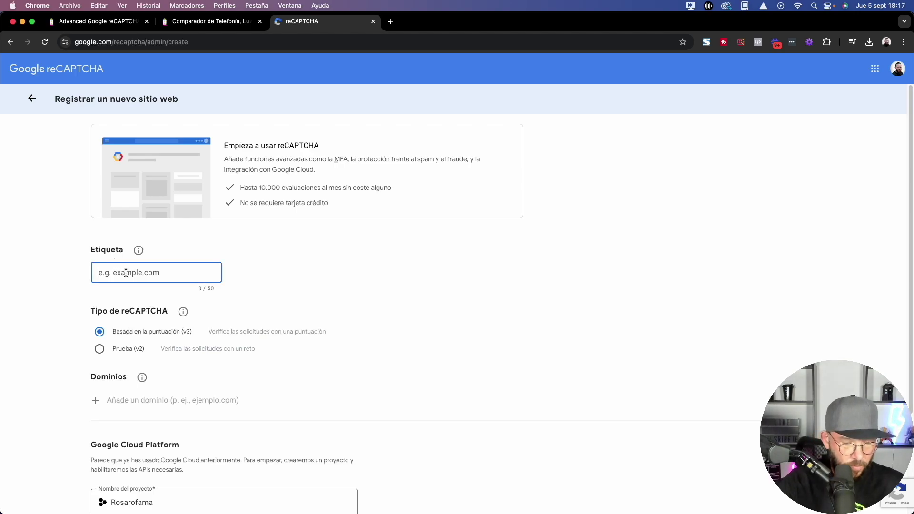
text(RosaRofama)
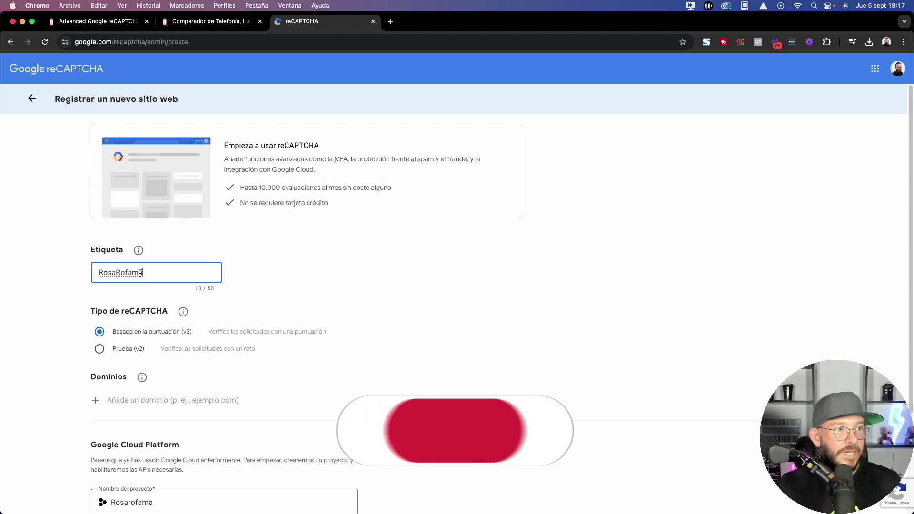
Add the domain rosarofama.com to the new website registration and submit it
scroll(304, 266, down, 3)
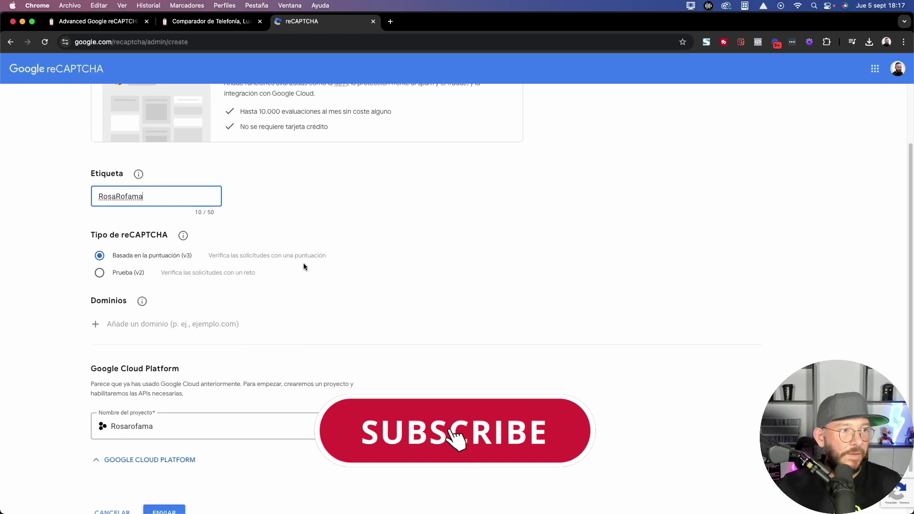
scroll(303, 267, down, 1)
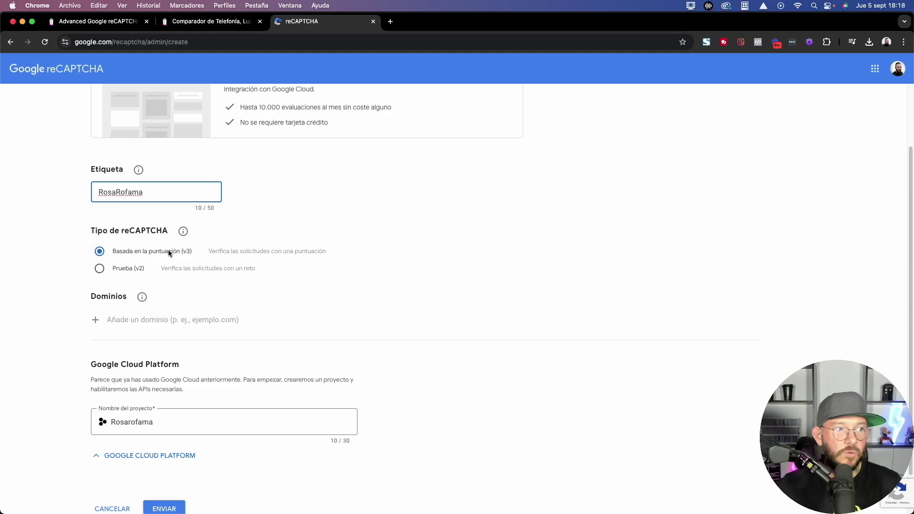
scroll(47, 296, down, 3)
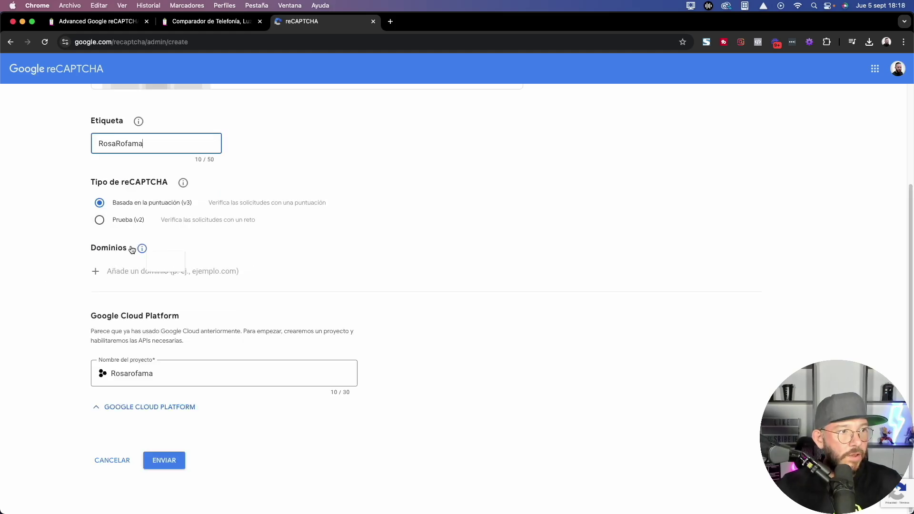
click(125, 269)
text(rosarofama.com)
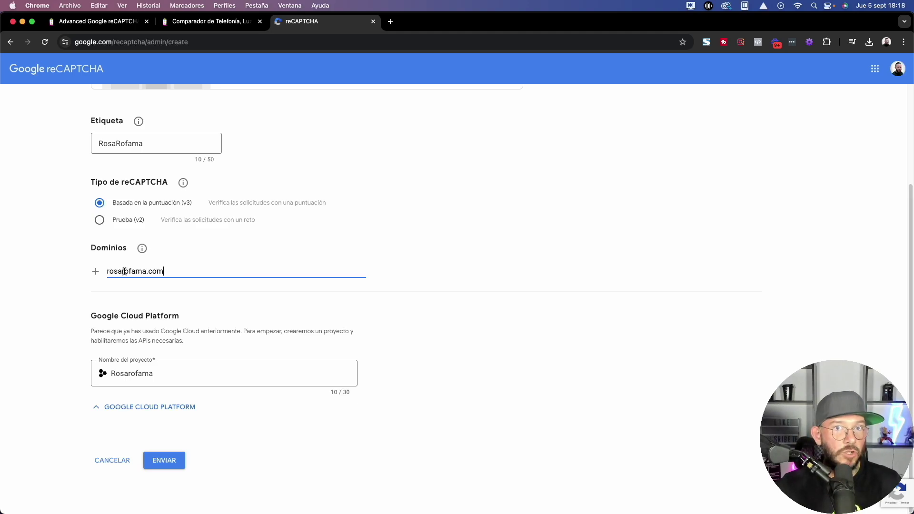
click(143, 315)
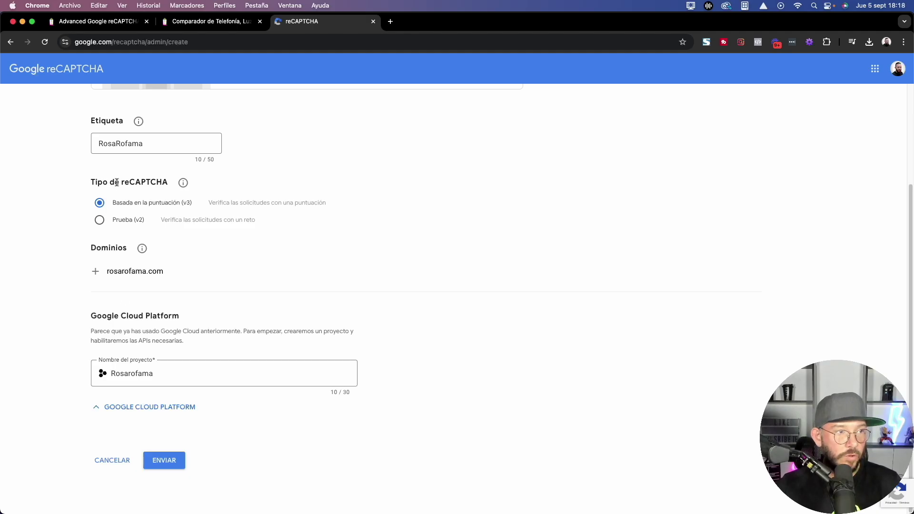
click(164, 460)
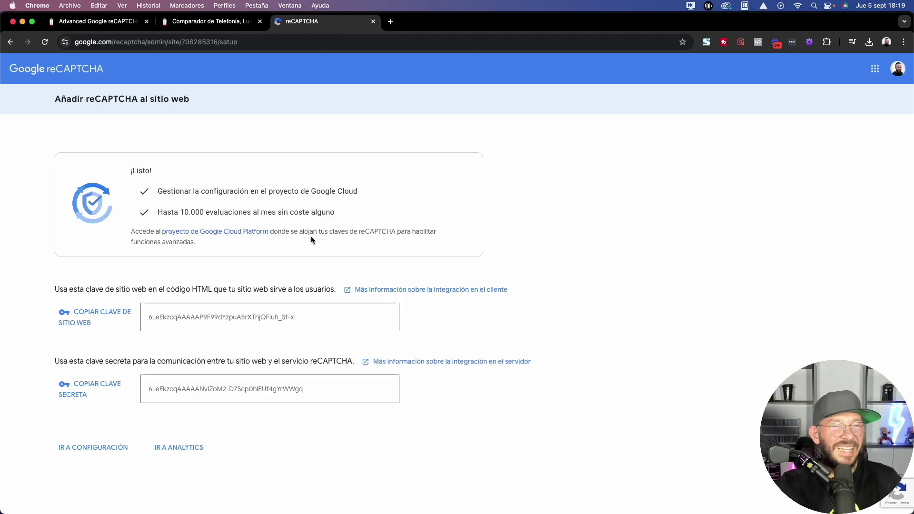
Copy the generated reCAPTCHA site key and paste it into the WordPress plugin's Captcha Site Key field
triple_click(302, 314)
key(super+c)
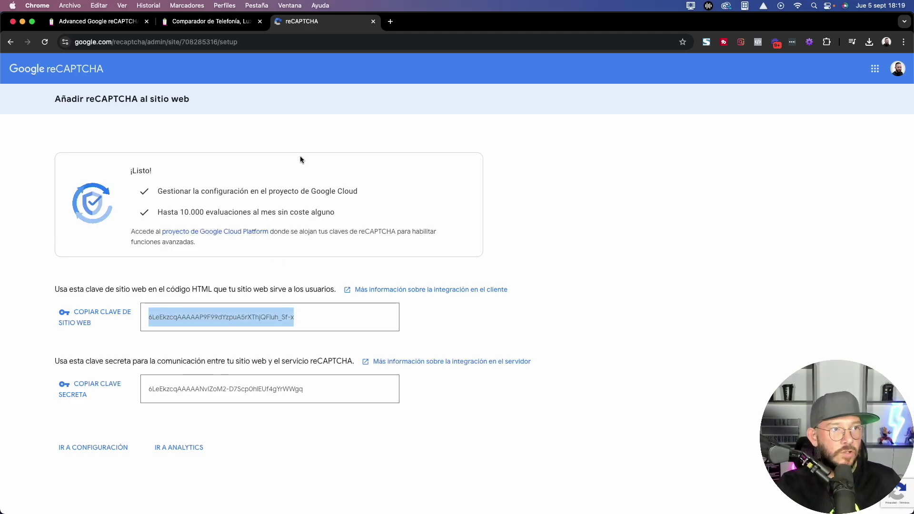
click(93, 21)
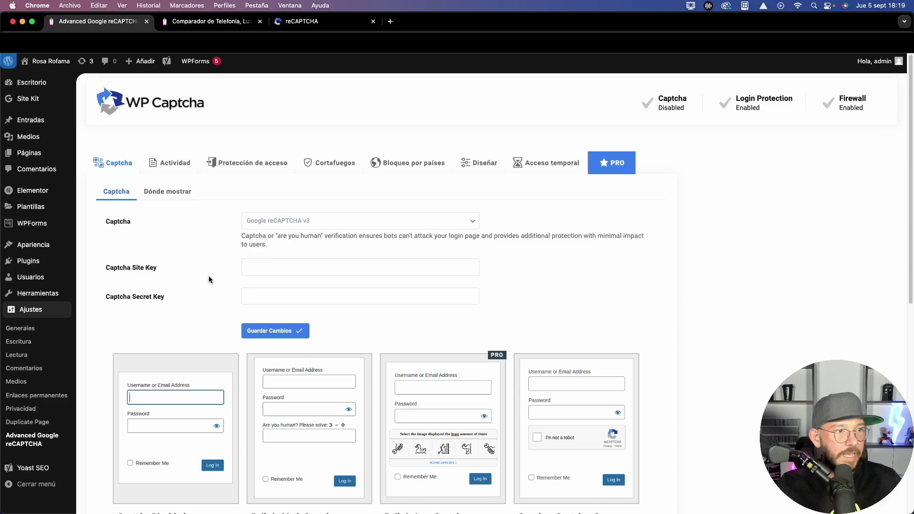
click(129, 269)
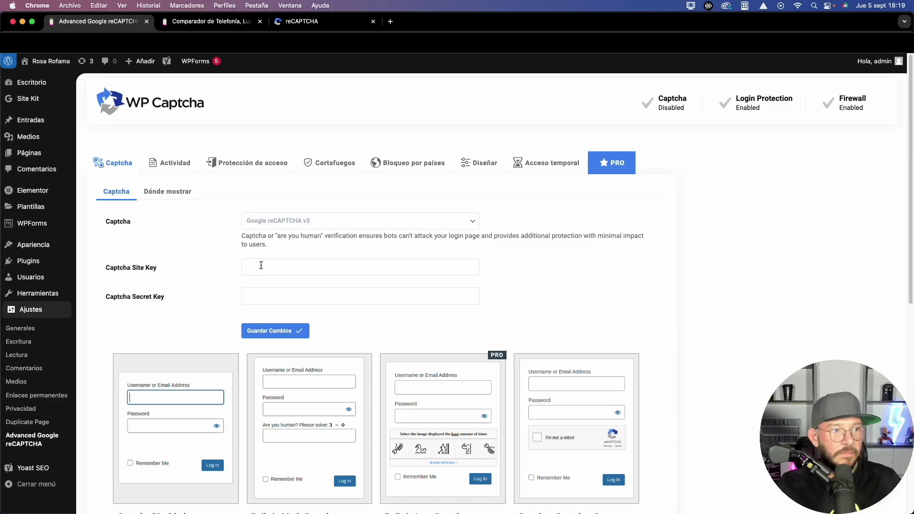
key(super+v)
Copy the secret key from the Google reCAPTCHA page and paste it into the plugin's Captcha Secret Key field
key(super+alt+Left)
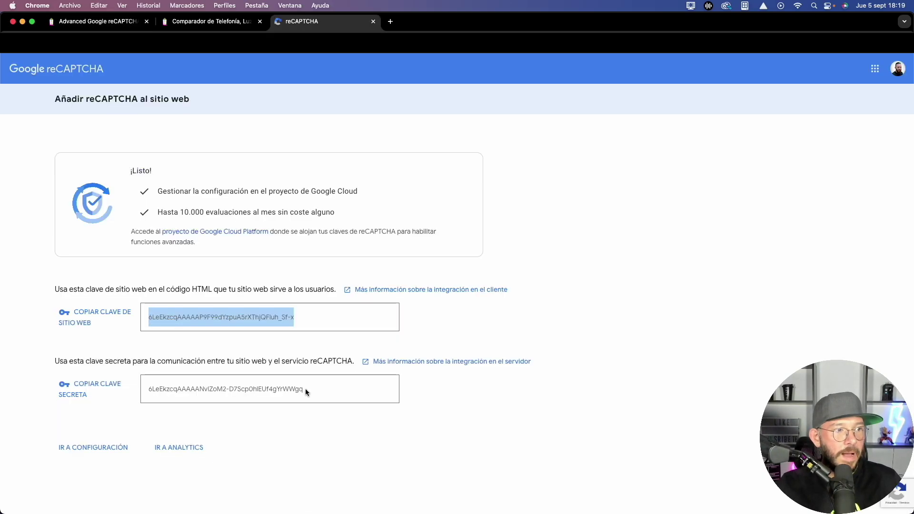
drag(305, 389, 146, 381)
key(super+alt+Right)
click(268, 293)
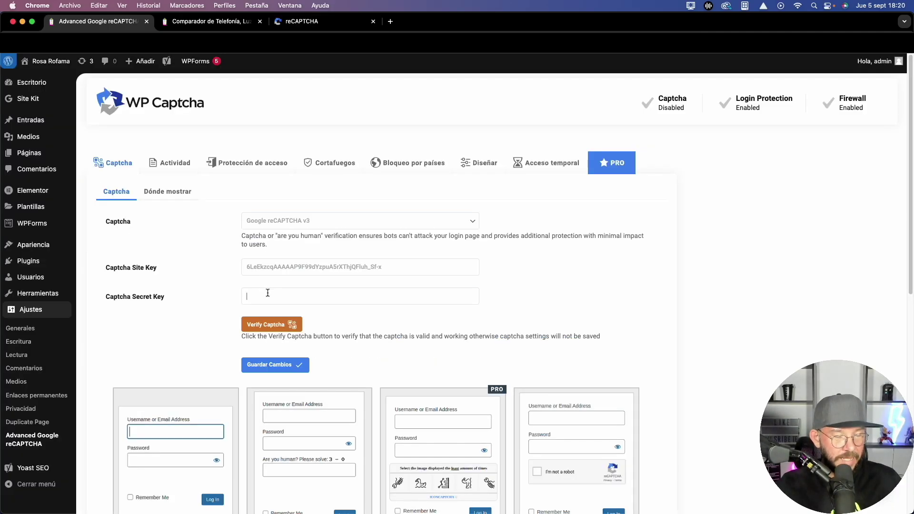
key(super+v)
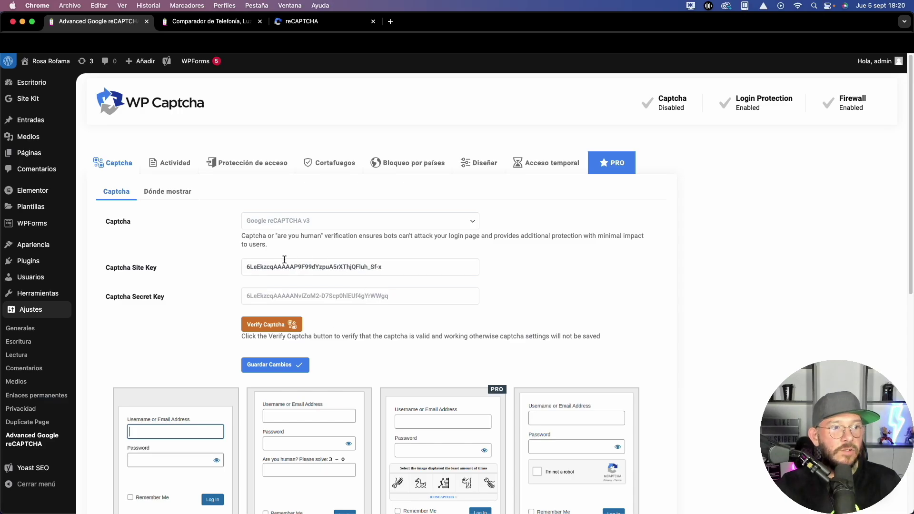
Verify the captcha with the entered keys by submitting the captcha token, and close the verification dialog
click(270, 327)
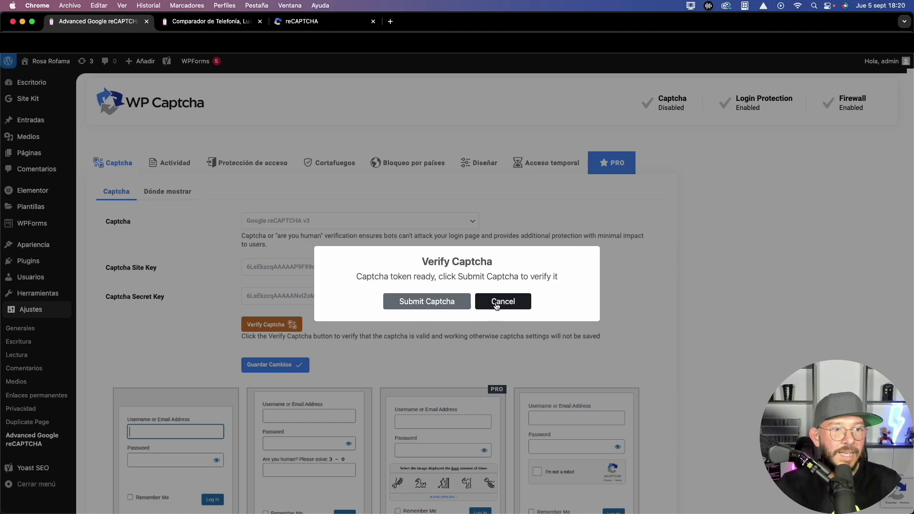
click(426, 303)
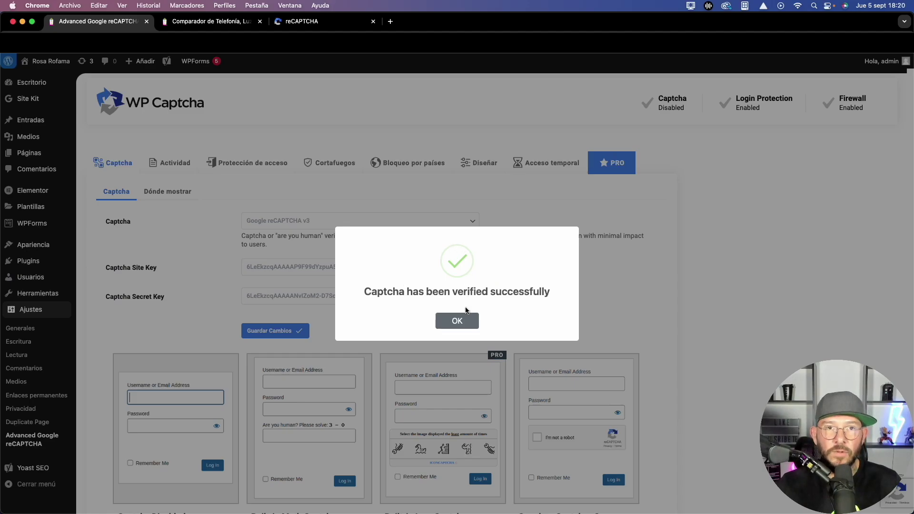
click(464, 316)
scroll(464, 316, down, 2)
scroll(464, 316, down, 5)
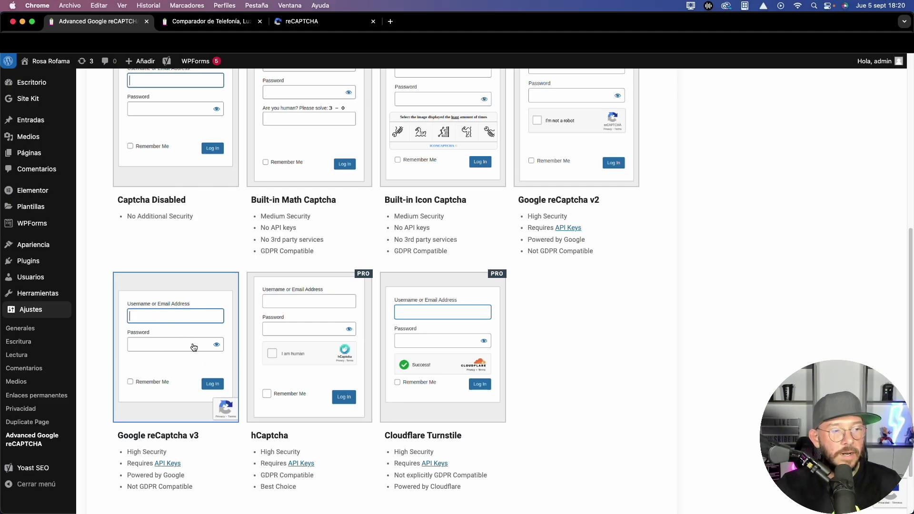
Save the Google reCAPTCHA v3 settings with the entered site and secret keys in the captcha plugin
scroll(193, 347, up, 7)
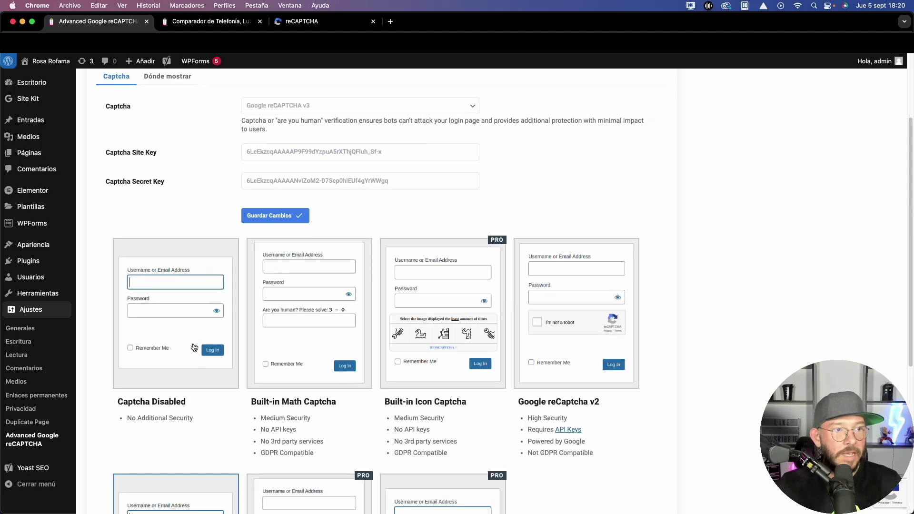
click(271, 332)
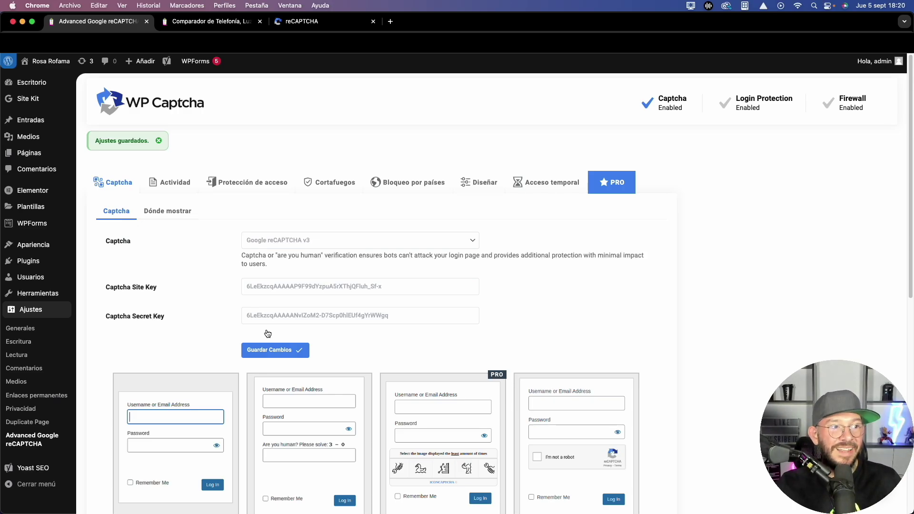
Enable the captcha on the WooCommerce Registration Form in the plugin's display locations and save the changes
click(173, 217)
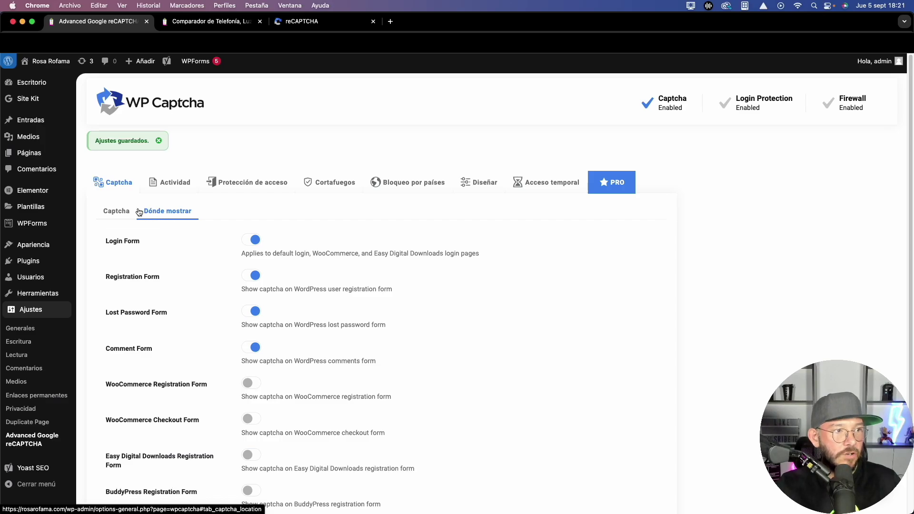
scroll(206, 228, down, 3)
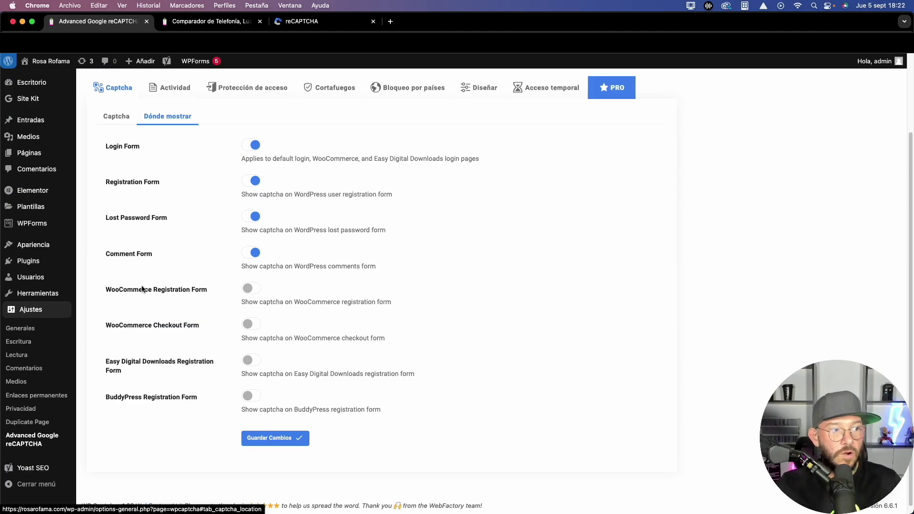
click(248, 288)
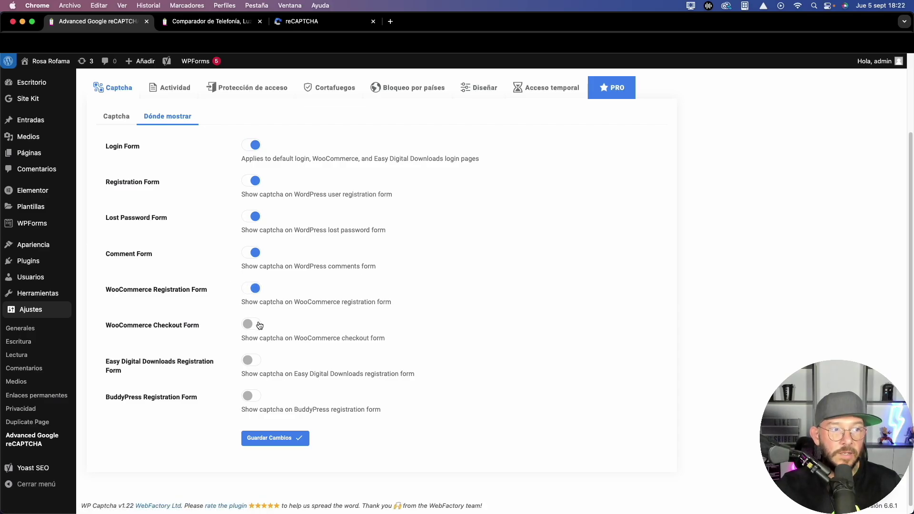
click(276, 439)
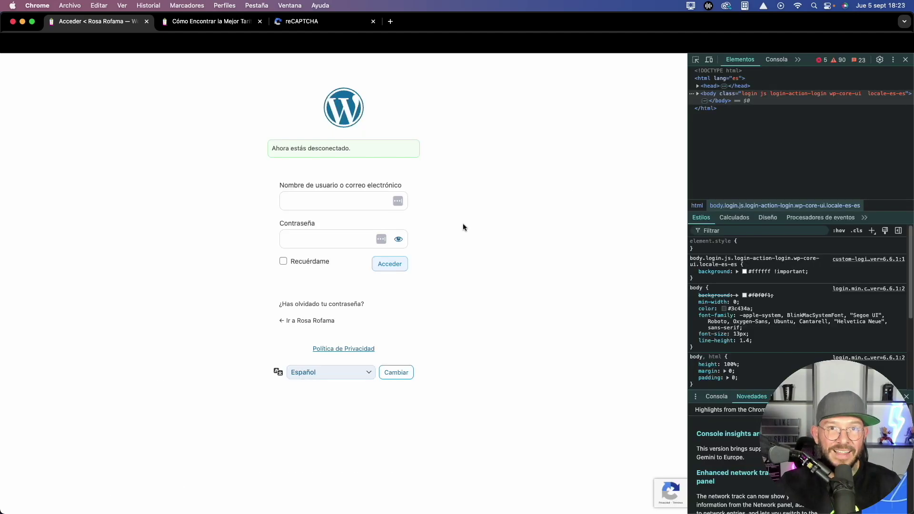
Inspect the reCAPTCHA protection badge on the site's WordPress login page
mouse_move(644, 489)
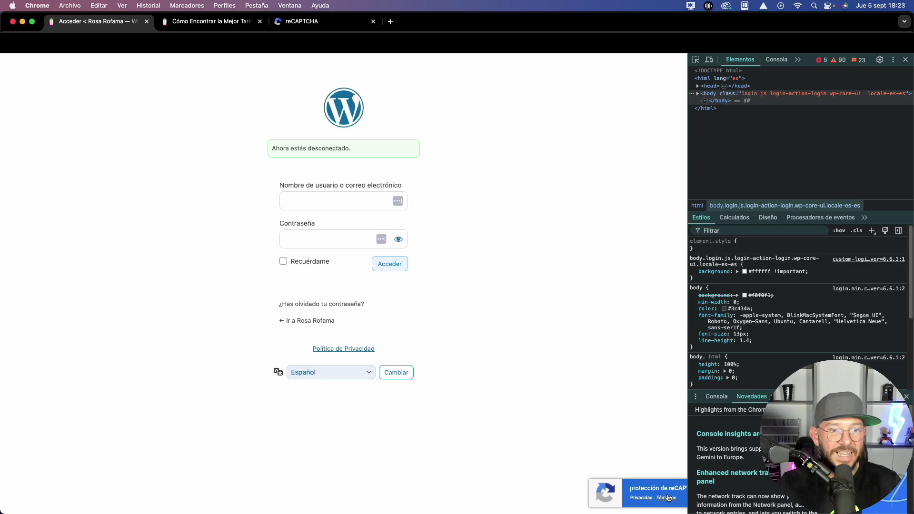